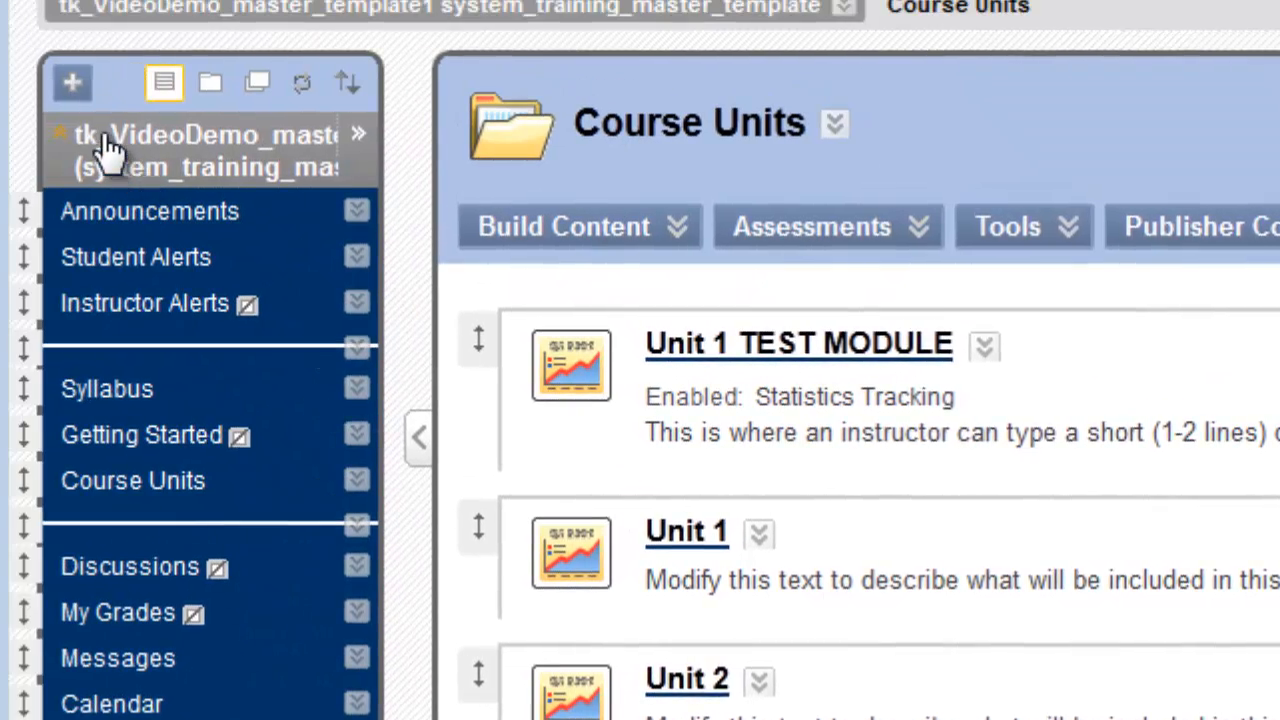
Step: Add a content area named Research Project to the course menu and make it available to users
left_click(69, 80)
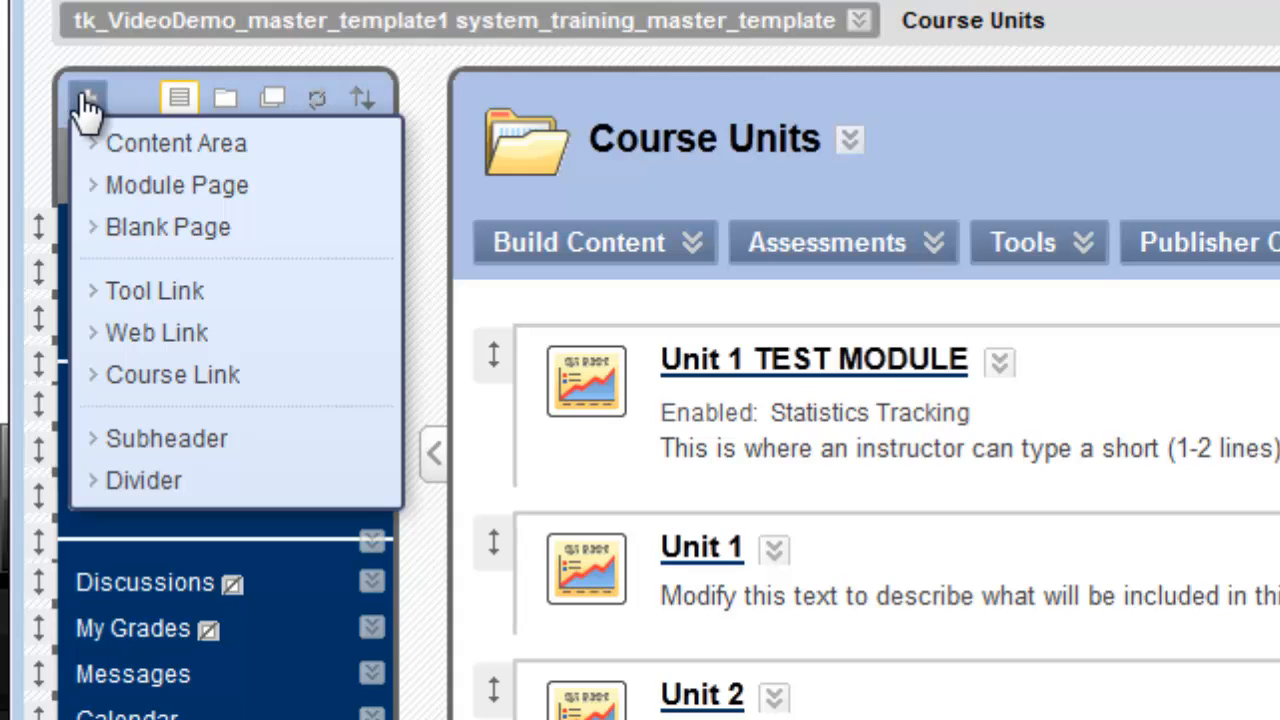
left_click(133, 155)
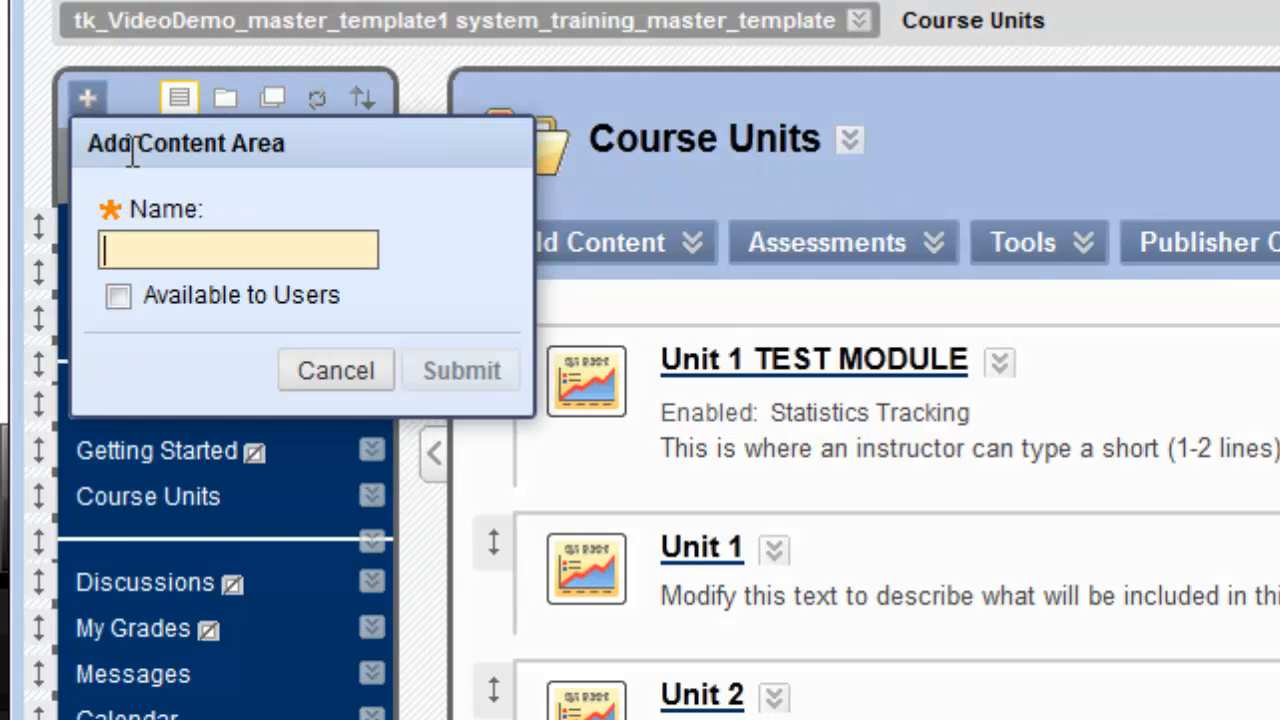
left_click(162, 250)
type("Re")
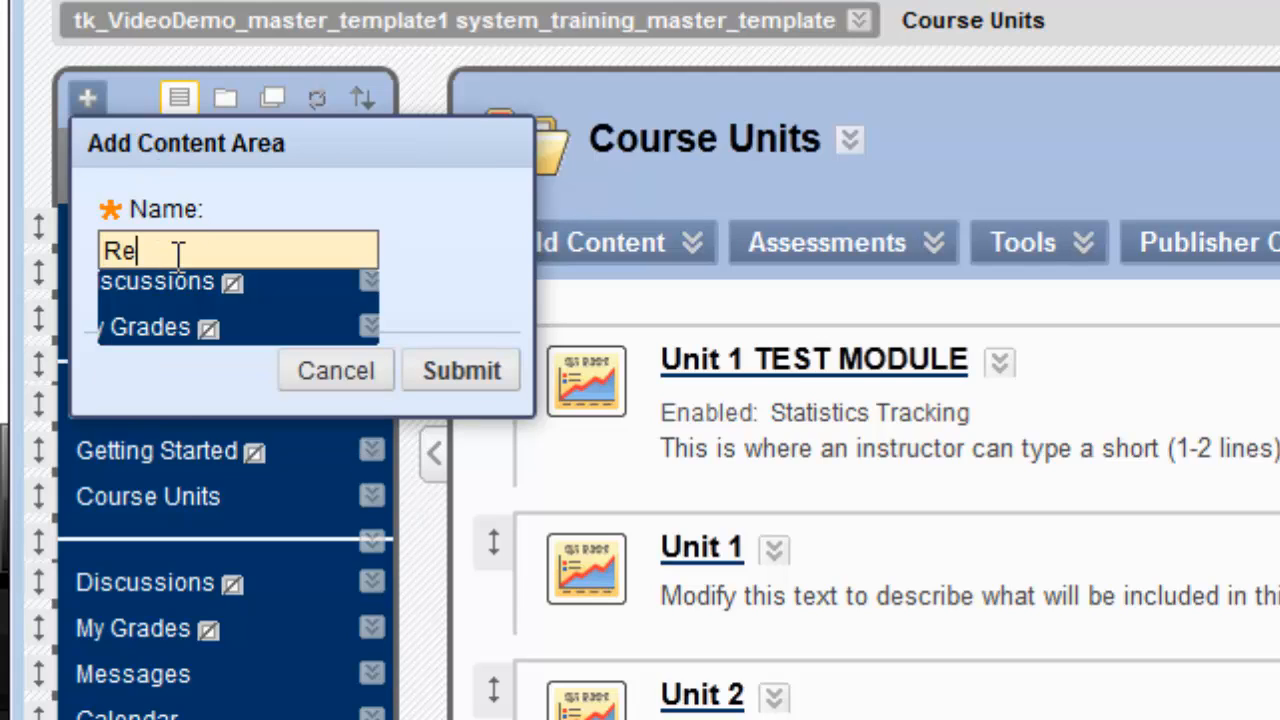
type("search Projec")
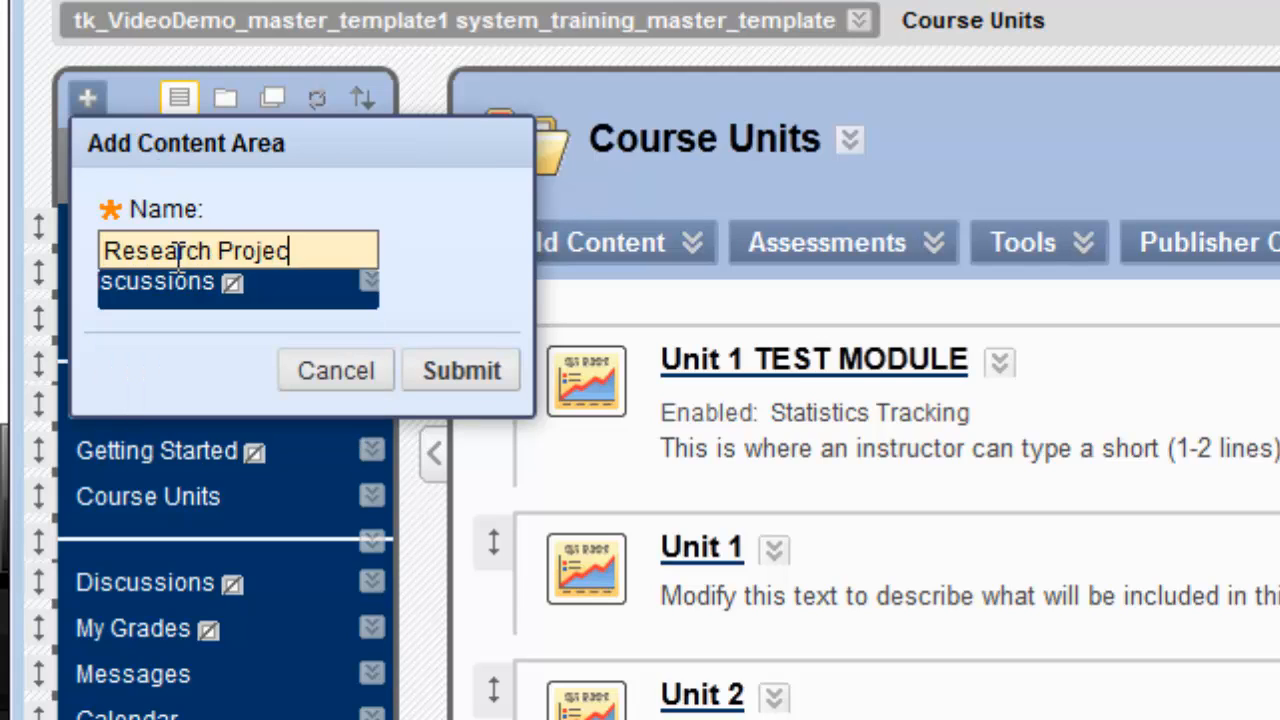
type("t")
left_click(170, 342)
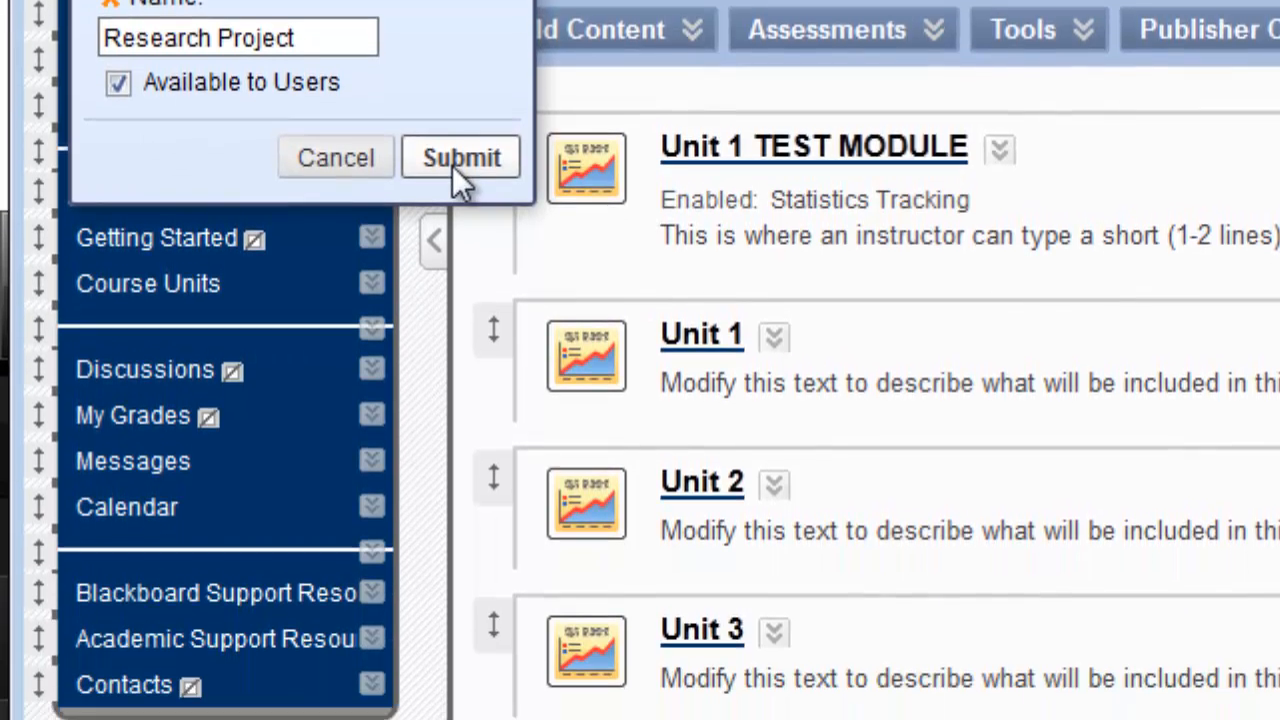
left_click(455, 162)
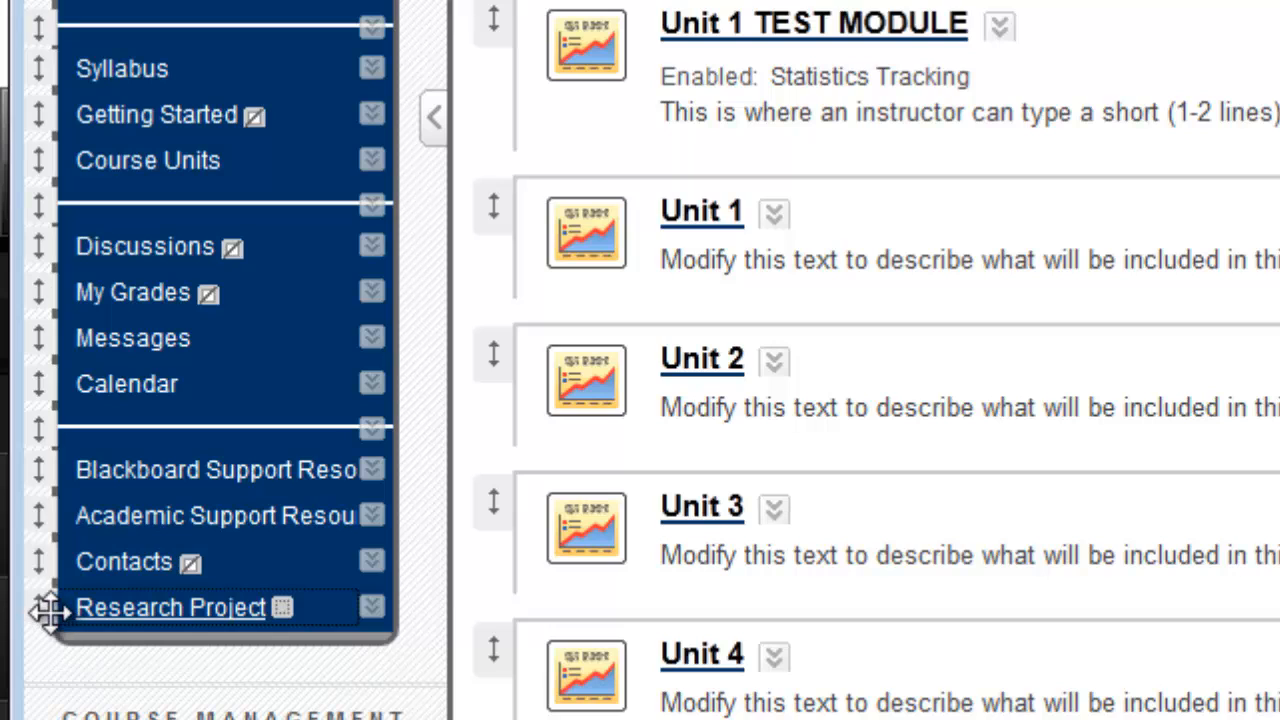
Step: Move the Research Project entry directly below Course Units in the course menu and open it
left_click_drag(50, 610, 46, 214)
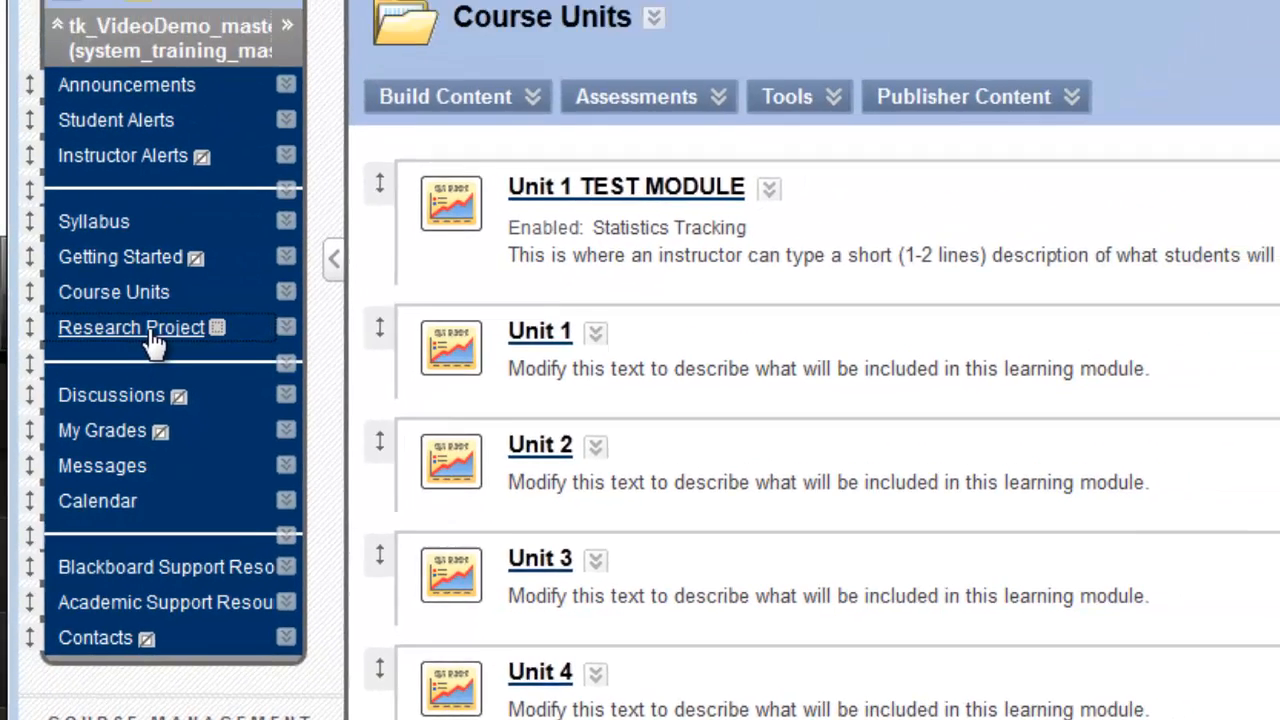
left_click(186, 244)
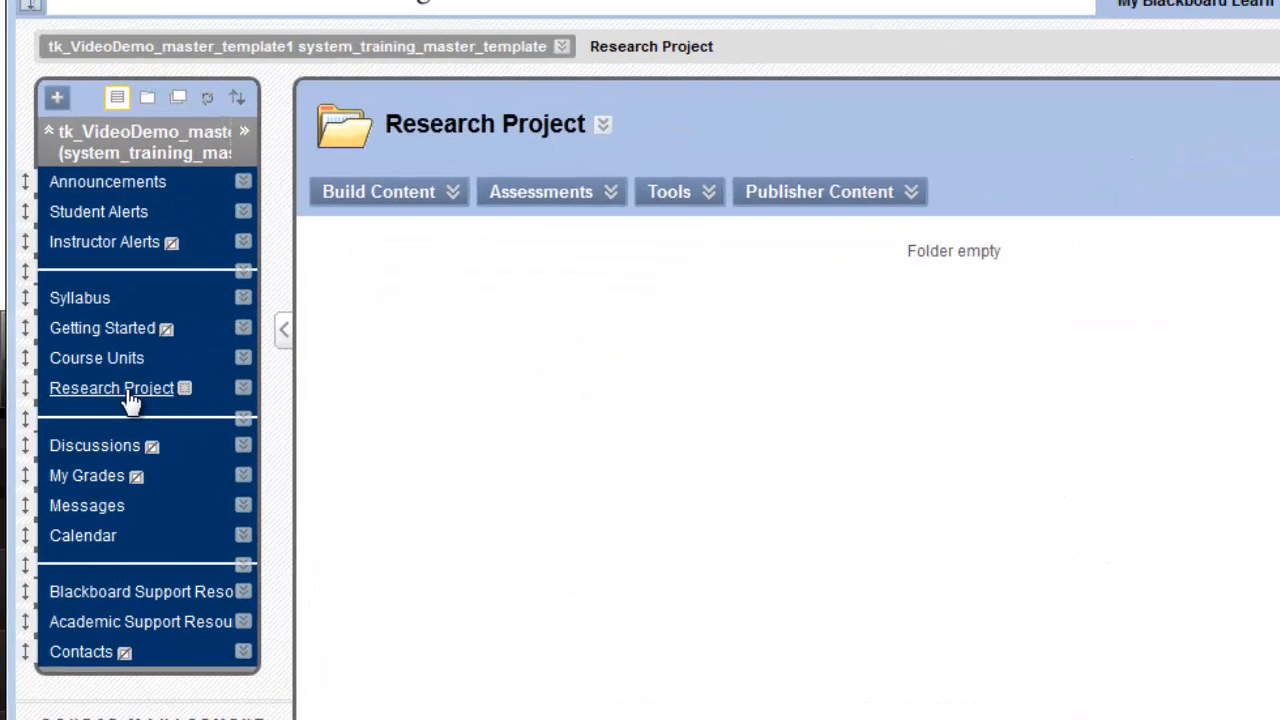
Step: Review the content types, assessments, tools and publisher content that can be added to the empty Research Project area
left_click(378, 198)
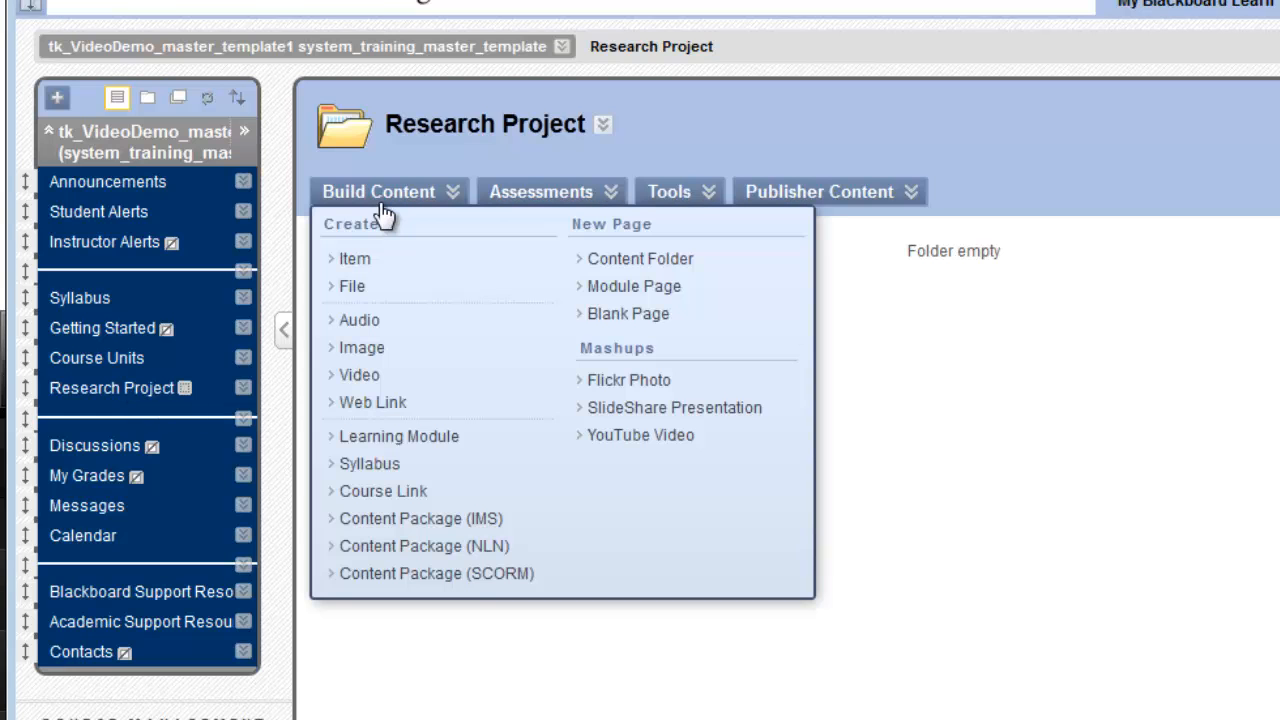
left_click(523, 200)
left_click(873, 185)
left_click(873, 185)
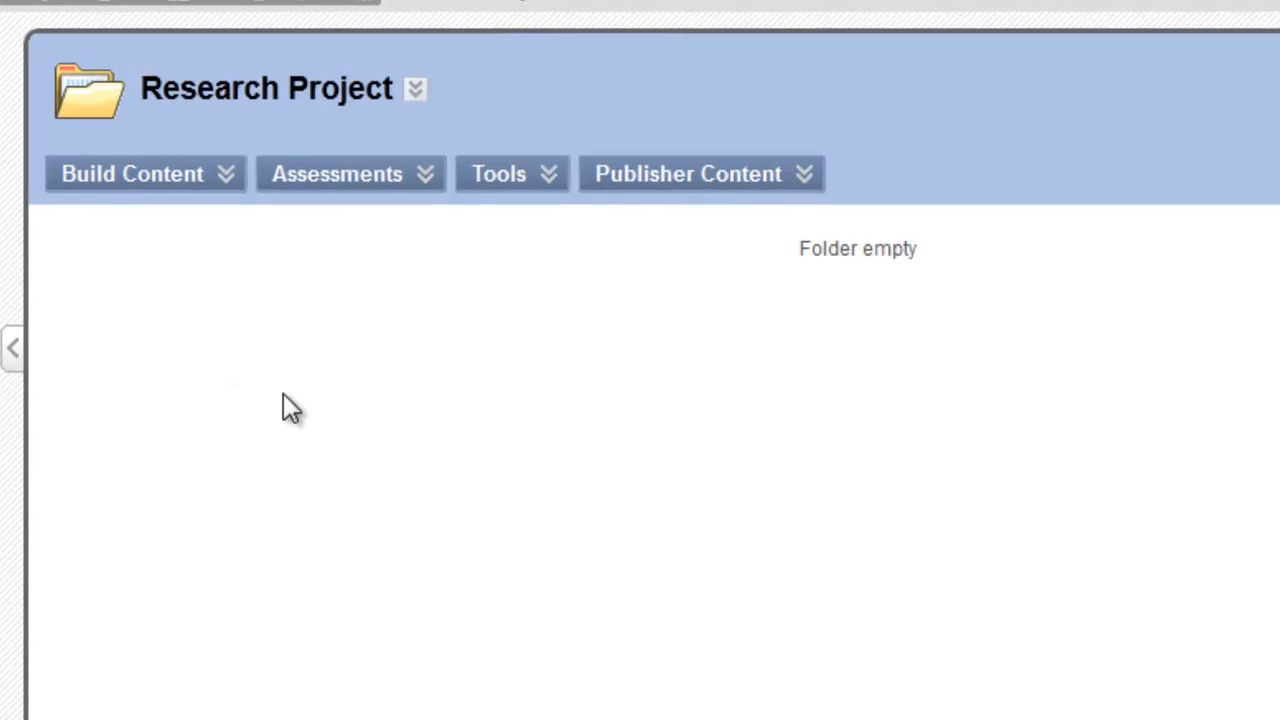
left_click(162, 182)
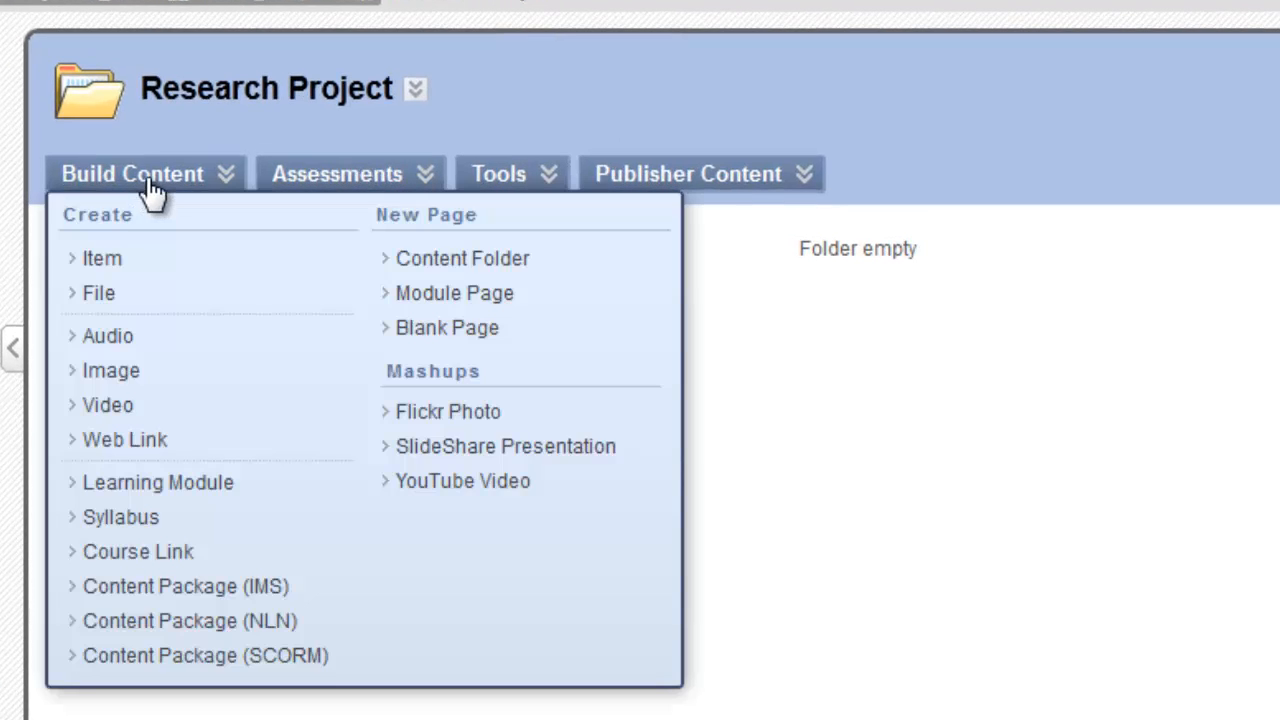
left_click(330, 180)
left_click(463, 177)
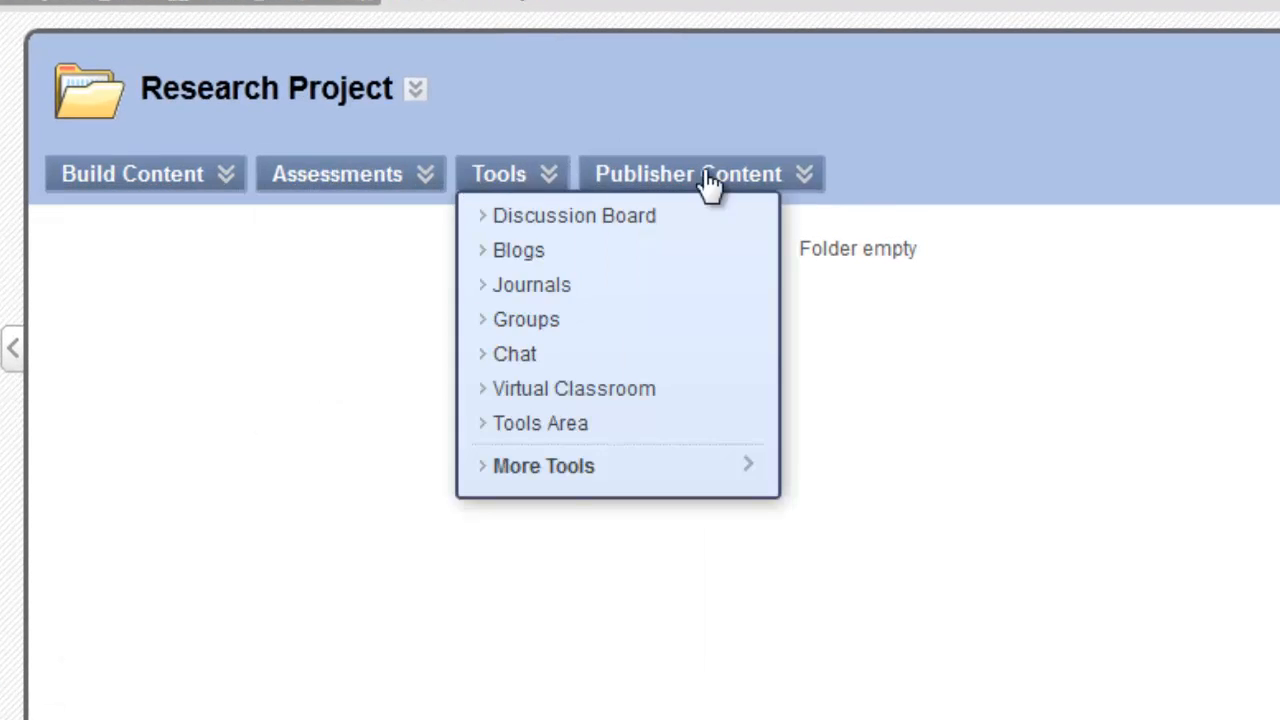
left_click(706, 183)
left_click(163, 192)
left_click(368, 186)
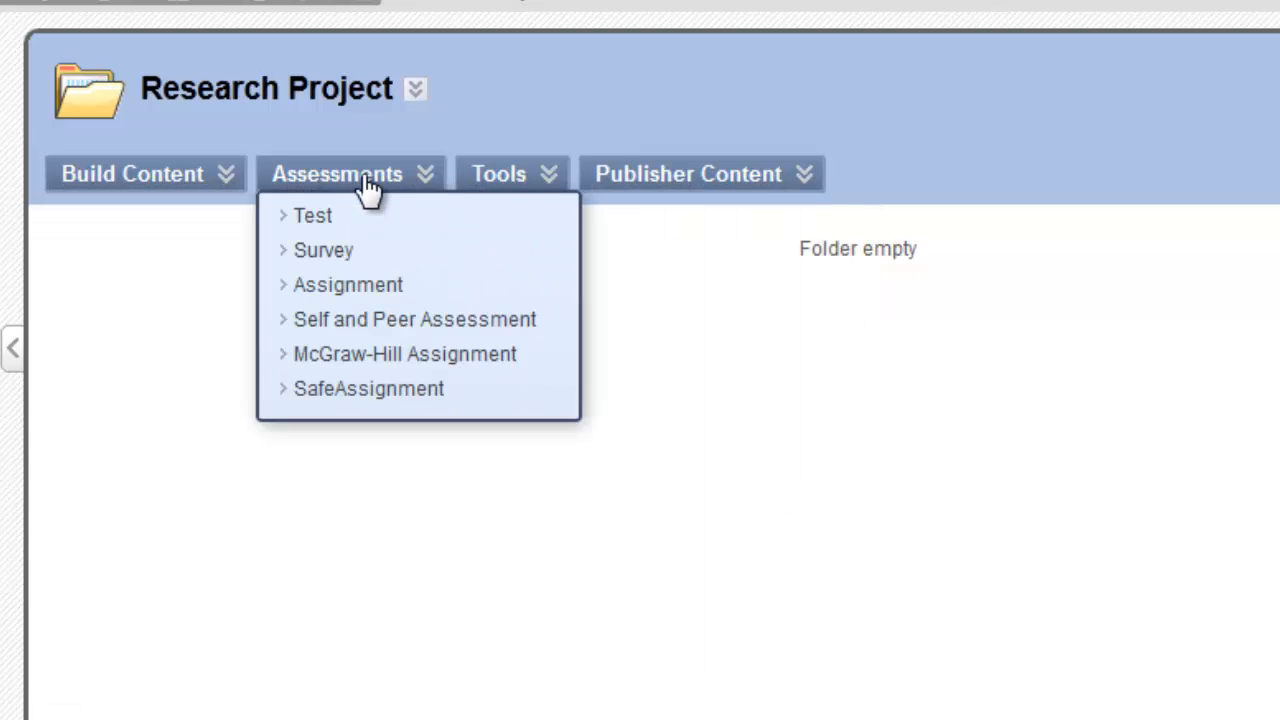
left_click(472, 182)
left_click(255, 433)
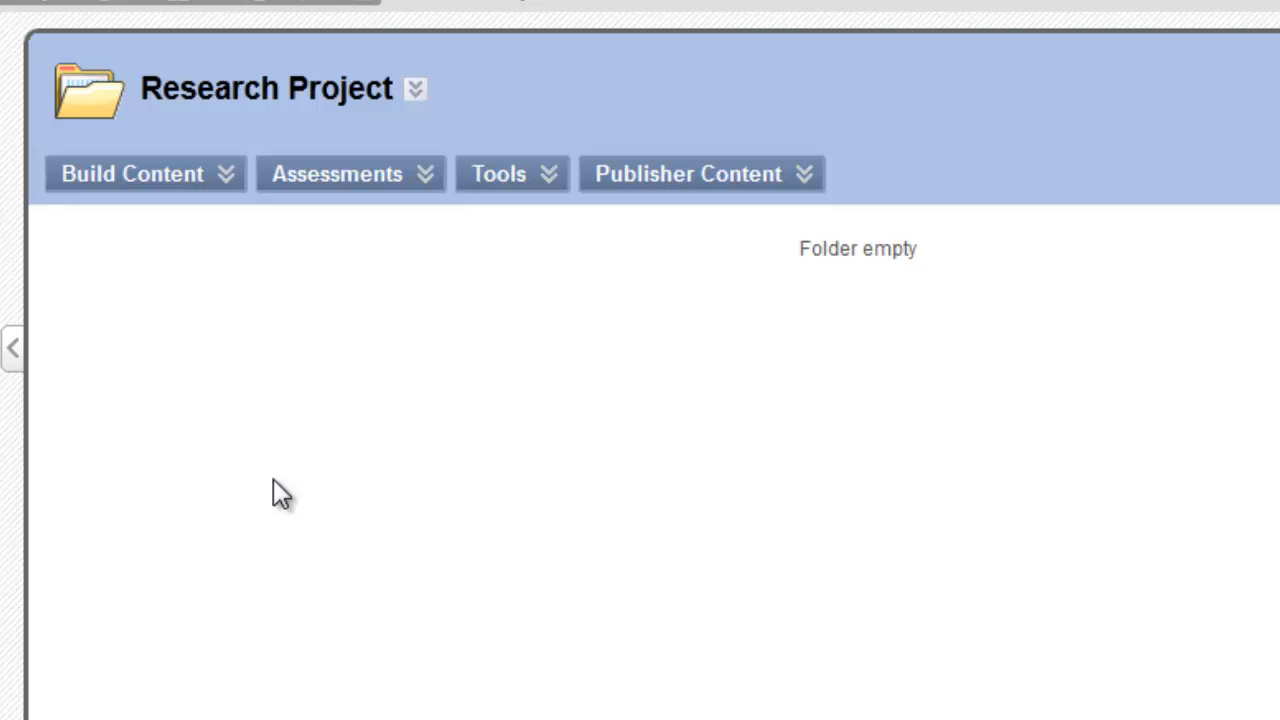
Step: Start a new assignment in the Research Project area and name it Research Project Assignment
left_click(328, 178)
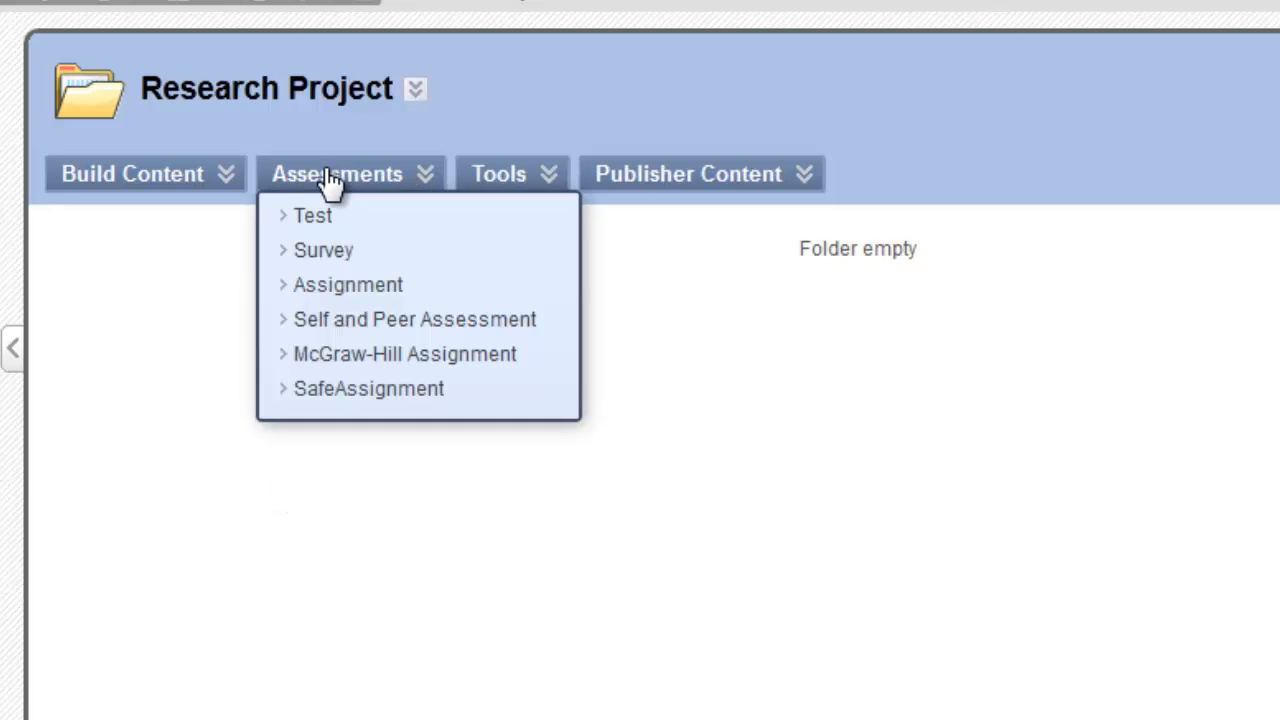
left_click(341, 285)
left_click(449, 364)
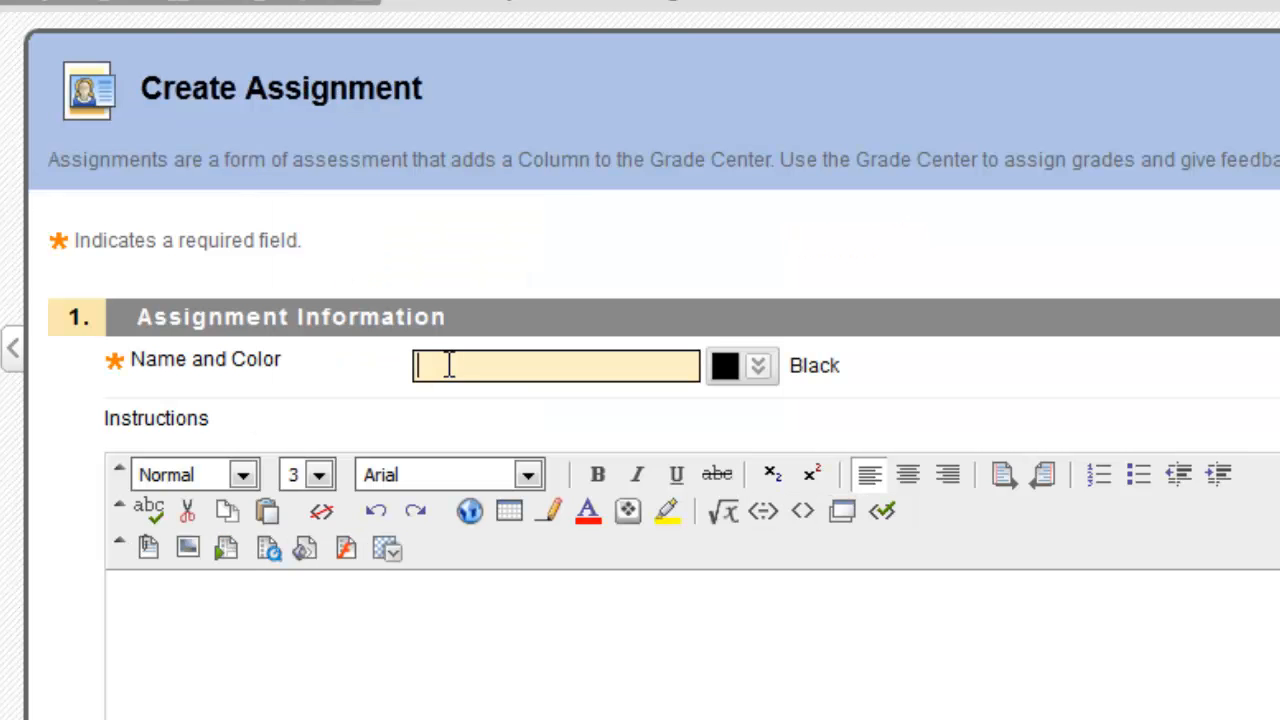
type("Research Project Assignment")
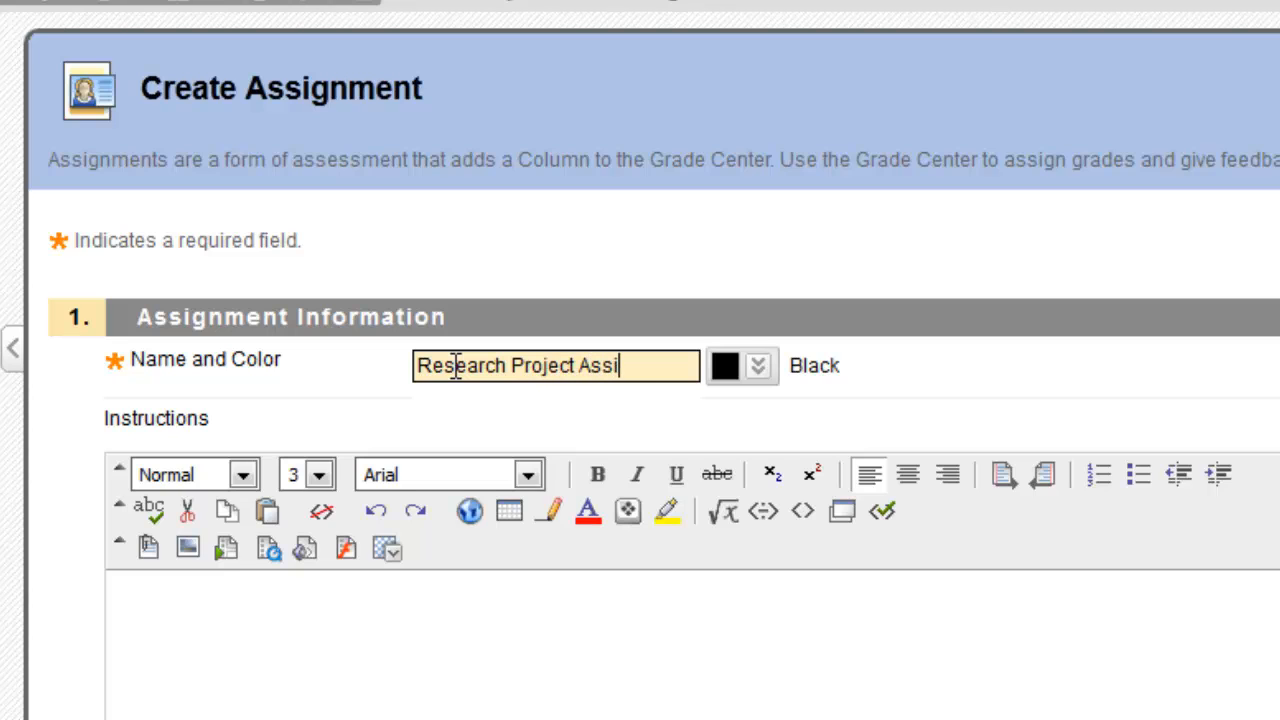
left_click(527, 640)
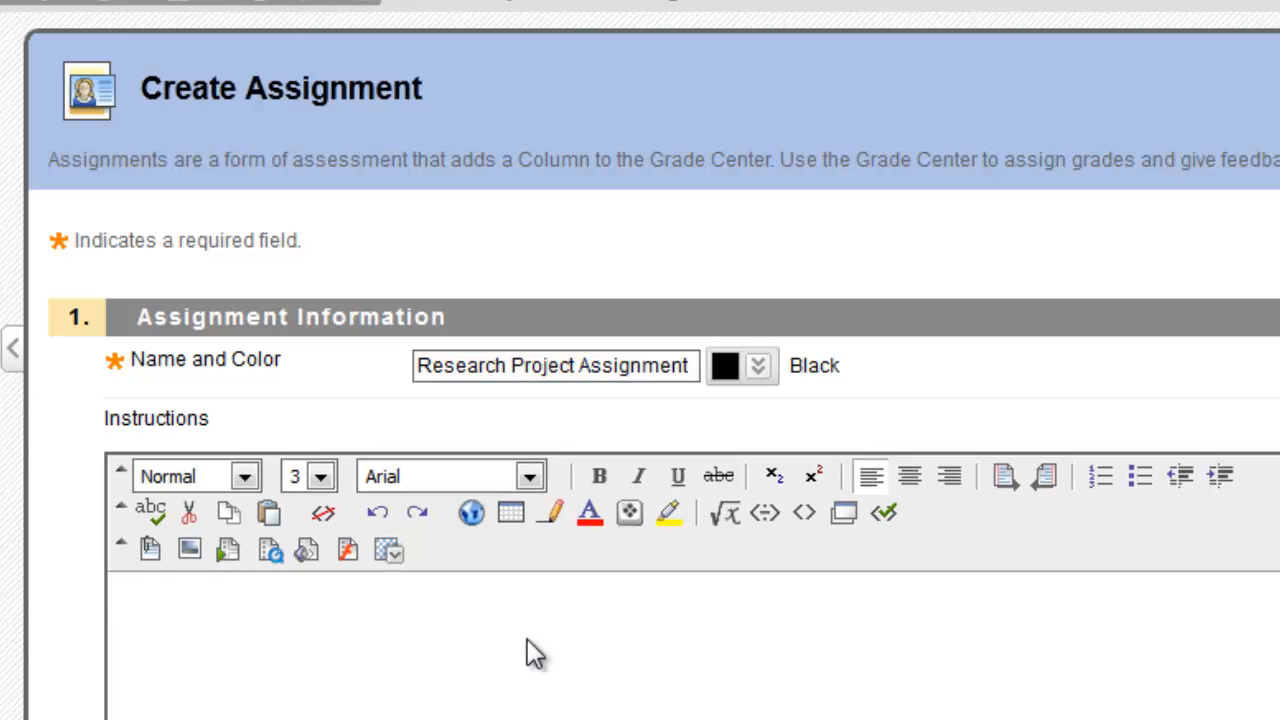
Step: Set the assignment's points possible to 100 and submit it
scroll(527, 640, "down", 8)
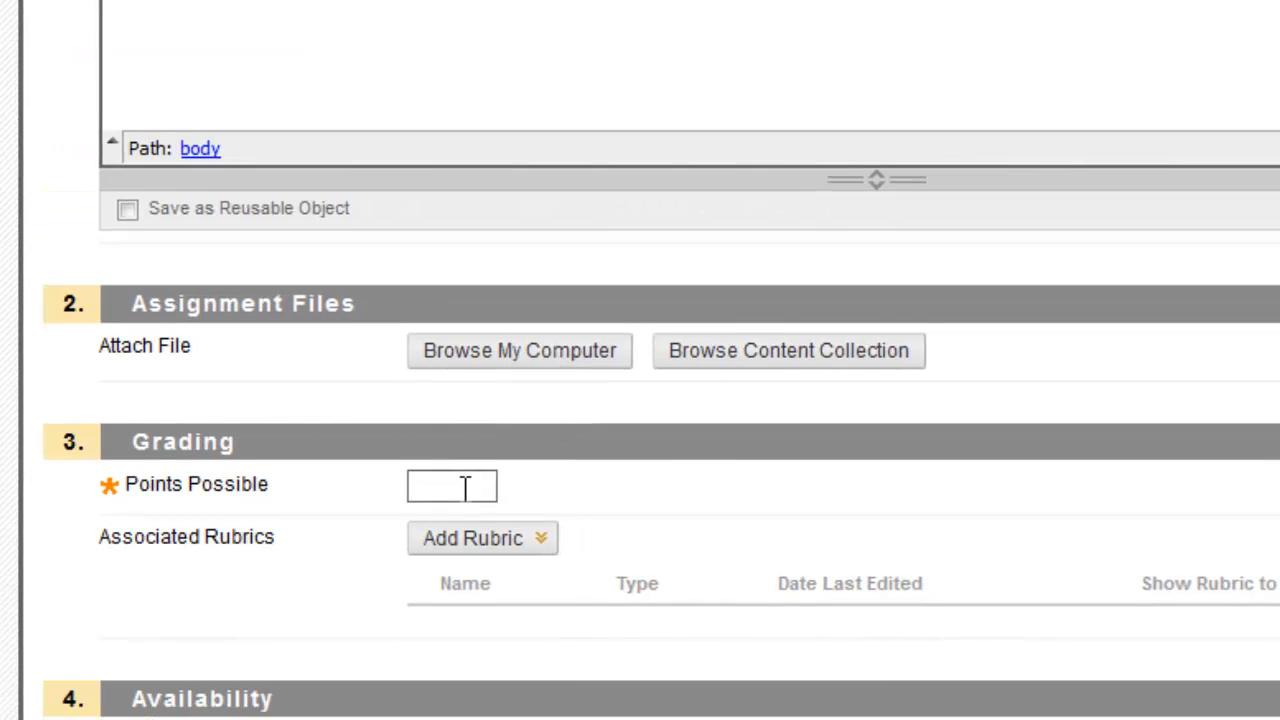
left_click(465, 487)
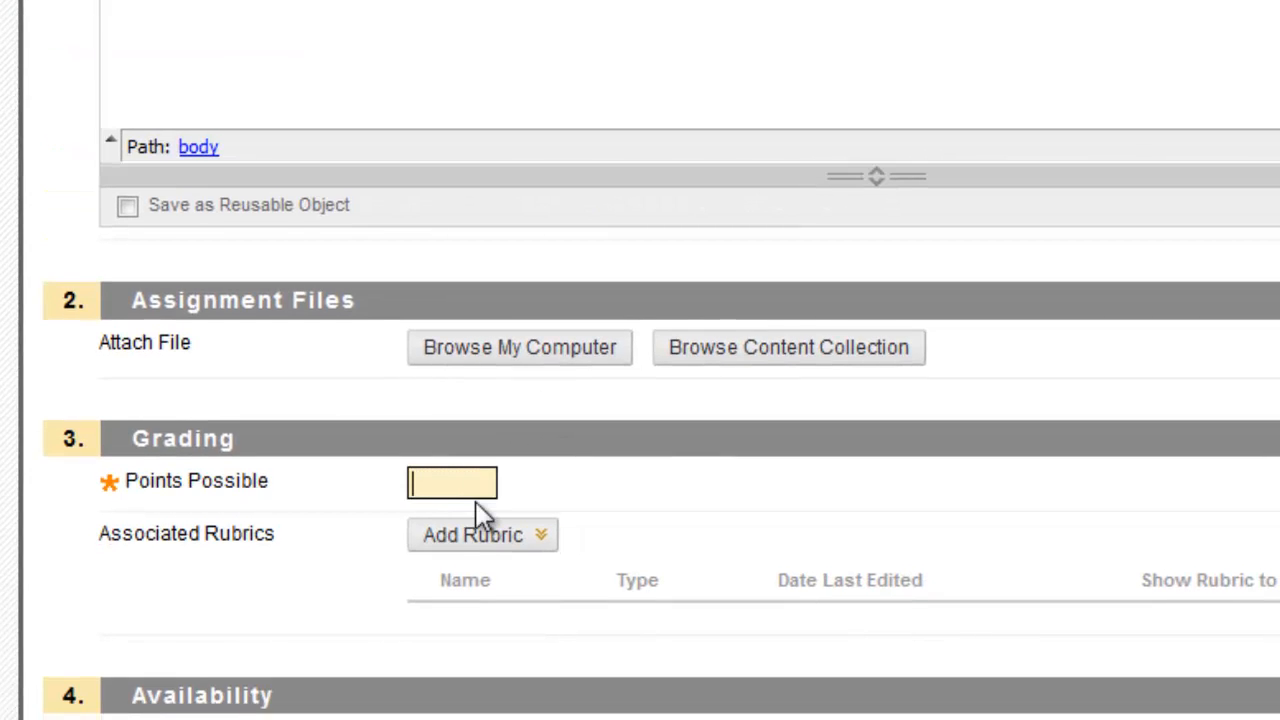
type("100")
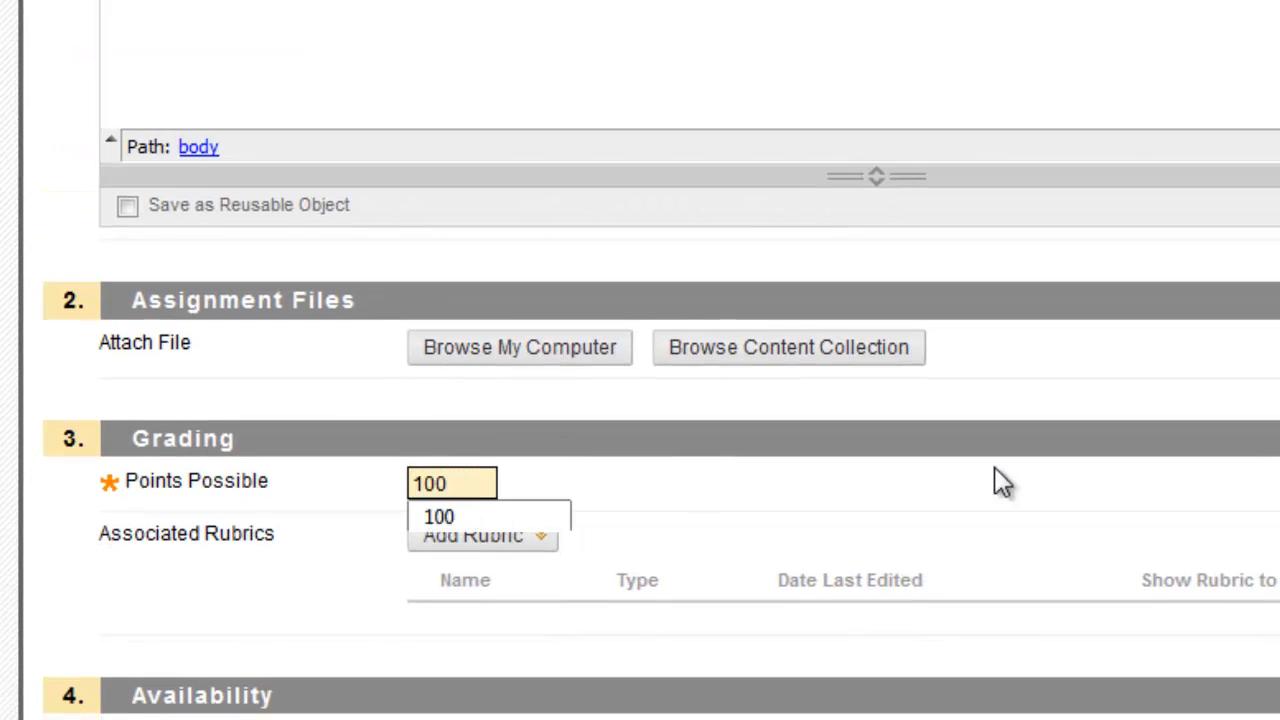
scroll(994, 480, "down", 8)
scroll(640, 360, "down", 3)
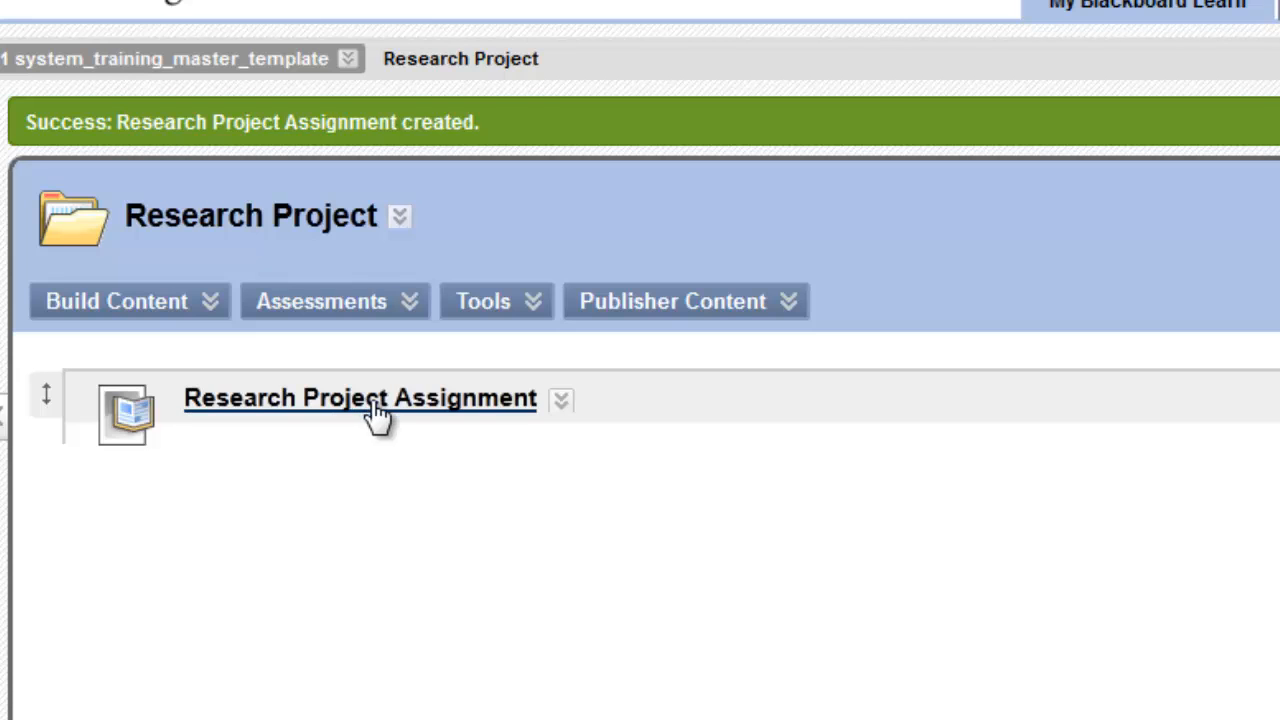
Step: Create a content folder named Assignment Resources in the Research Project area
left_click(190, 302)
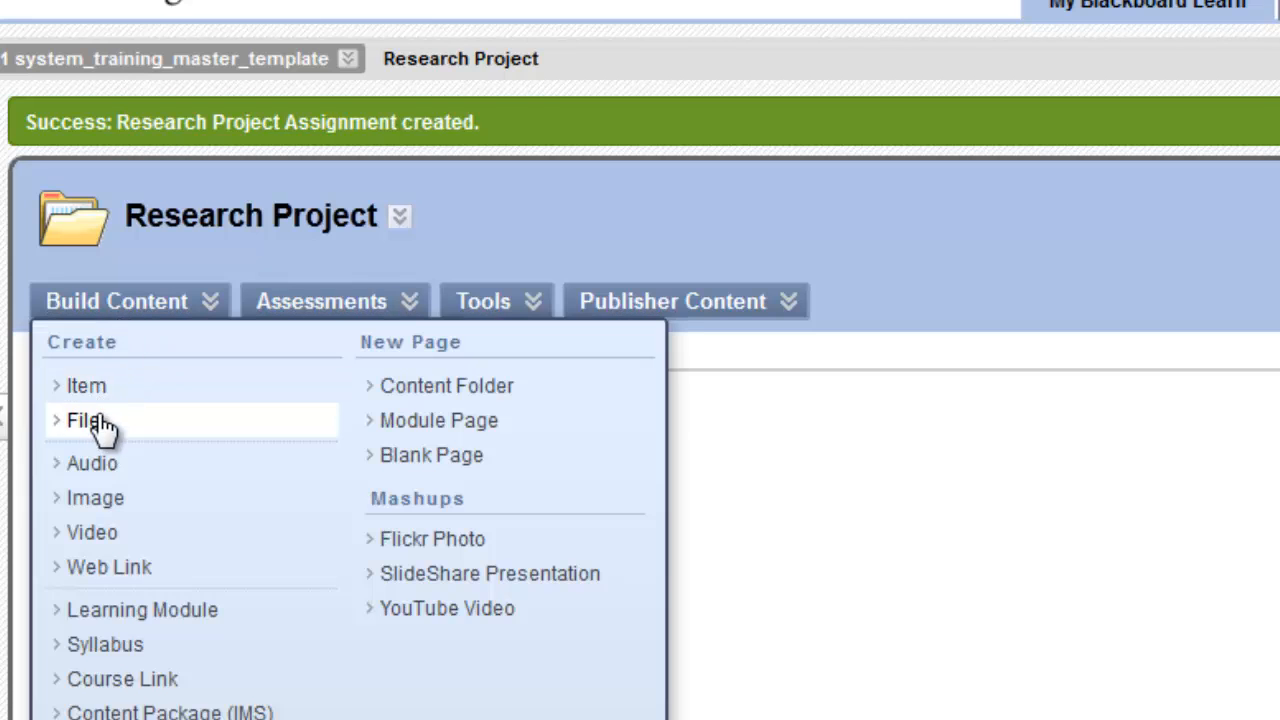
left_click(417, 390)
left_click(463, 430)
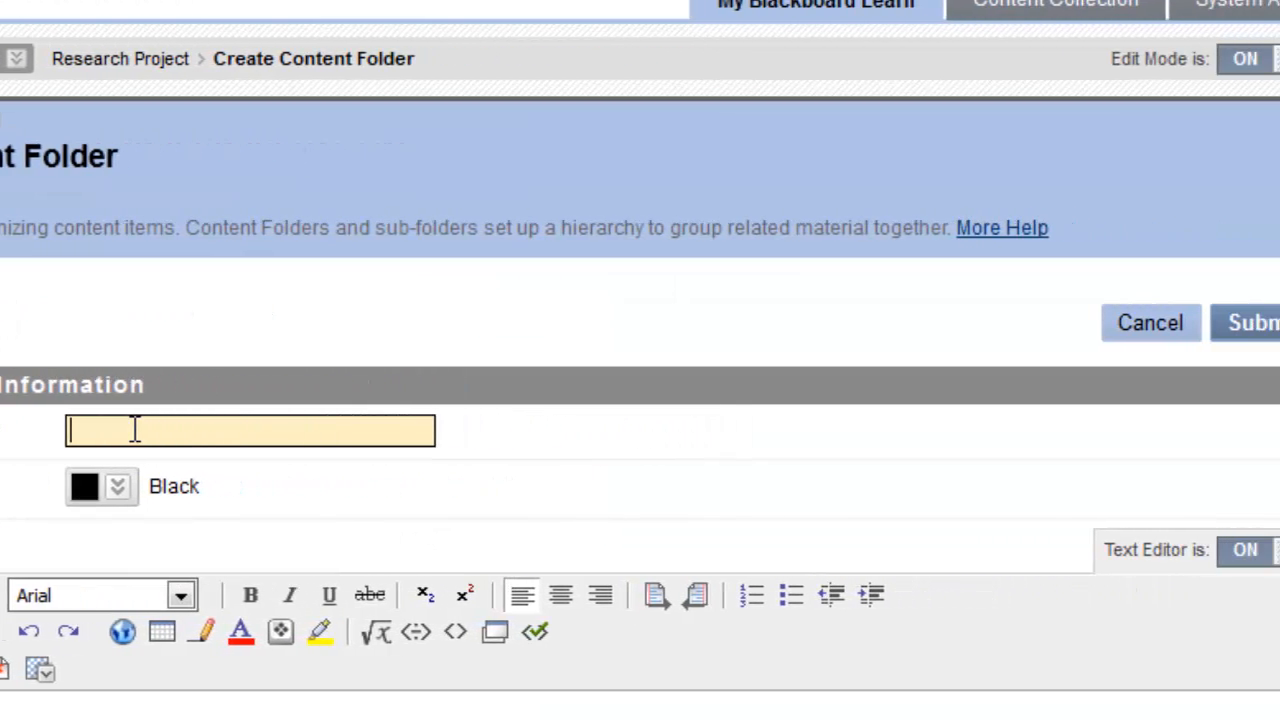
type("Assignment Resources")
left_click(1279, 330)
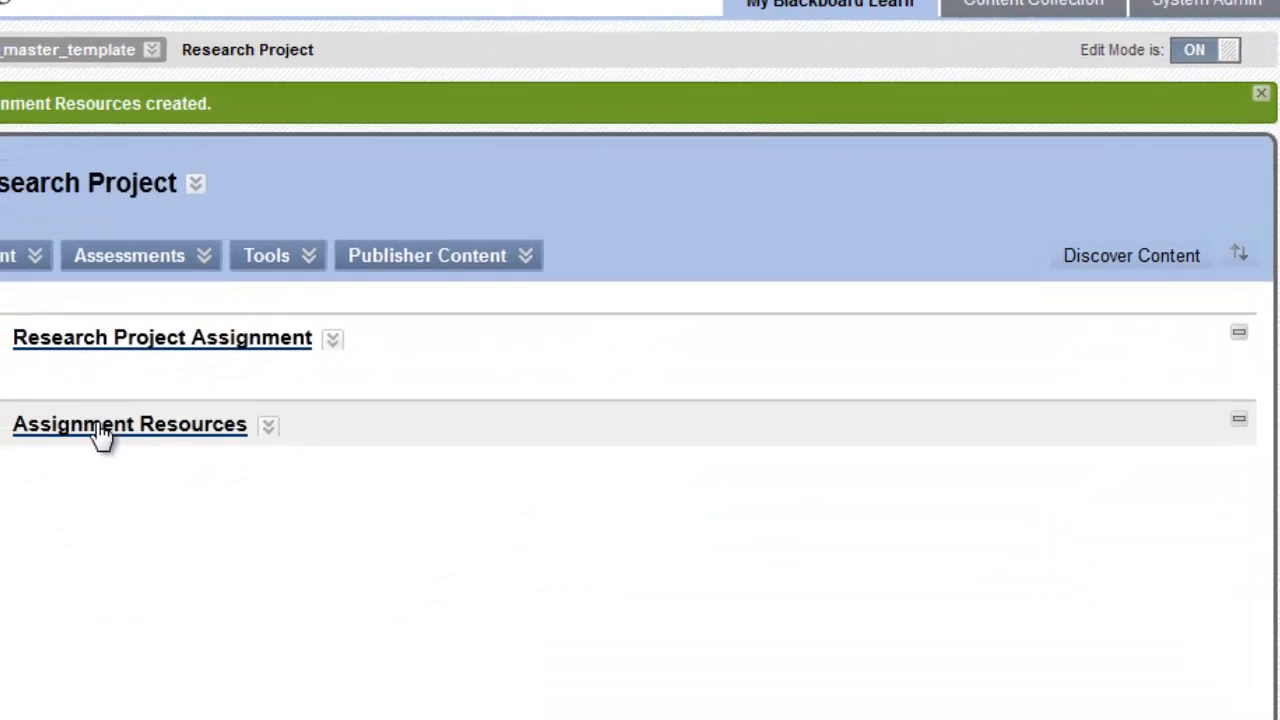
Step: Add the local file Case Study 1.pdf as a file item inside the Assignment Resources folder
left_click(225, 385)
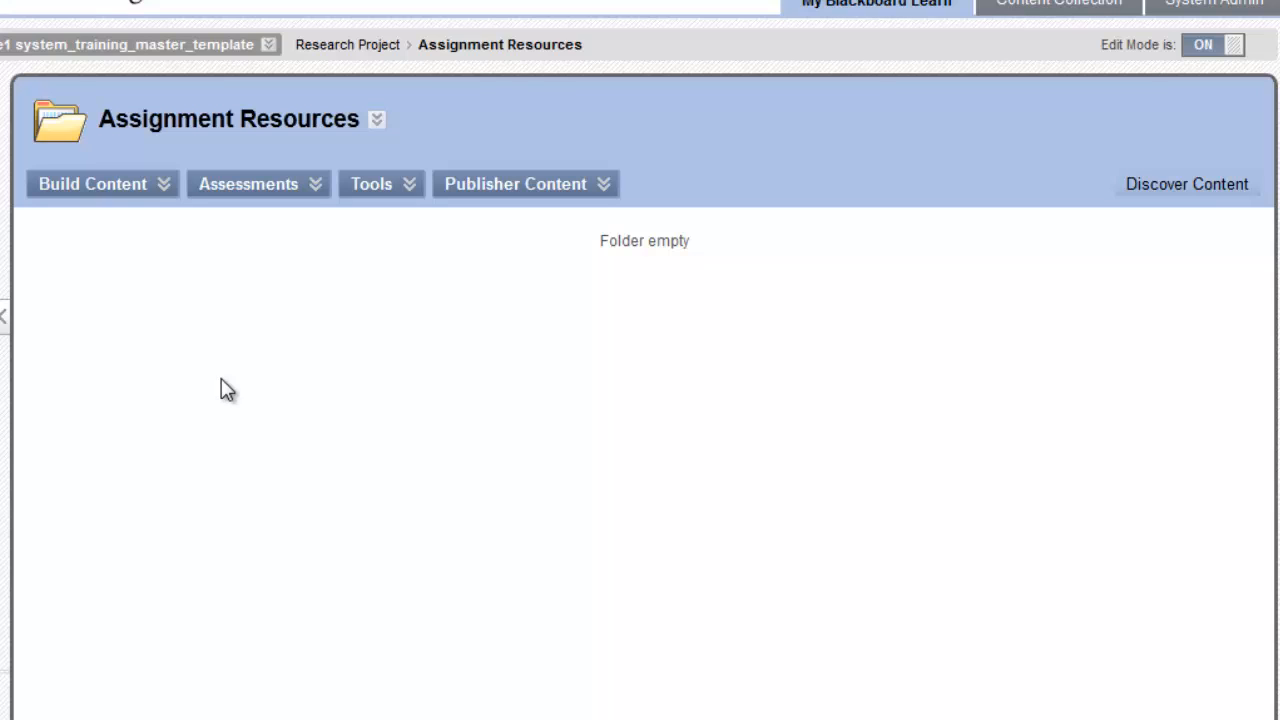
left_click(104, 190)
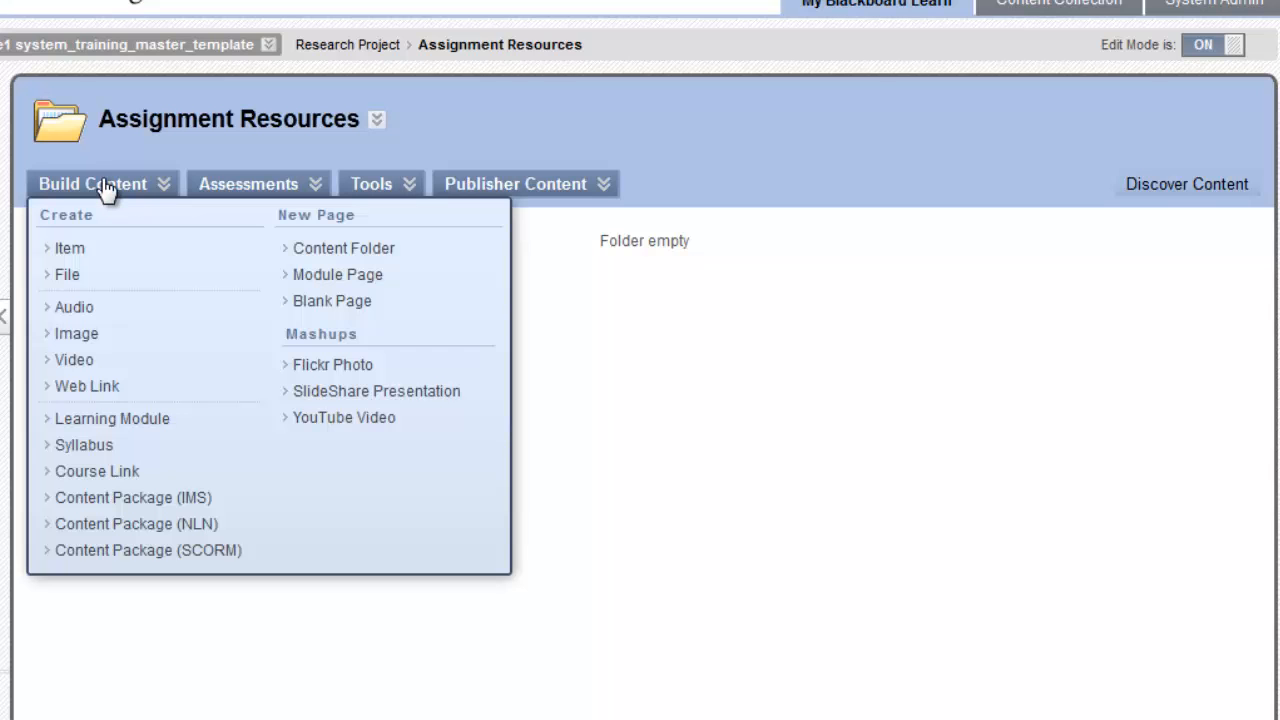
left_click(78, 284)
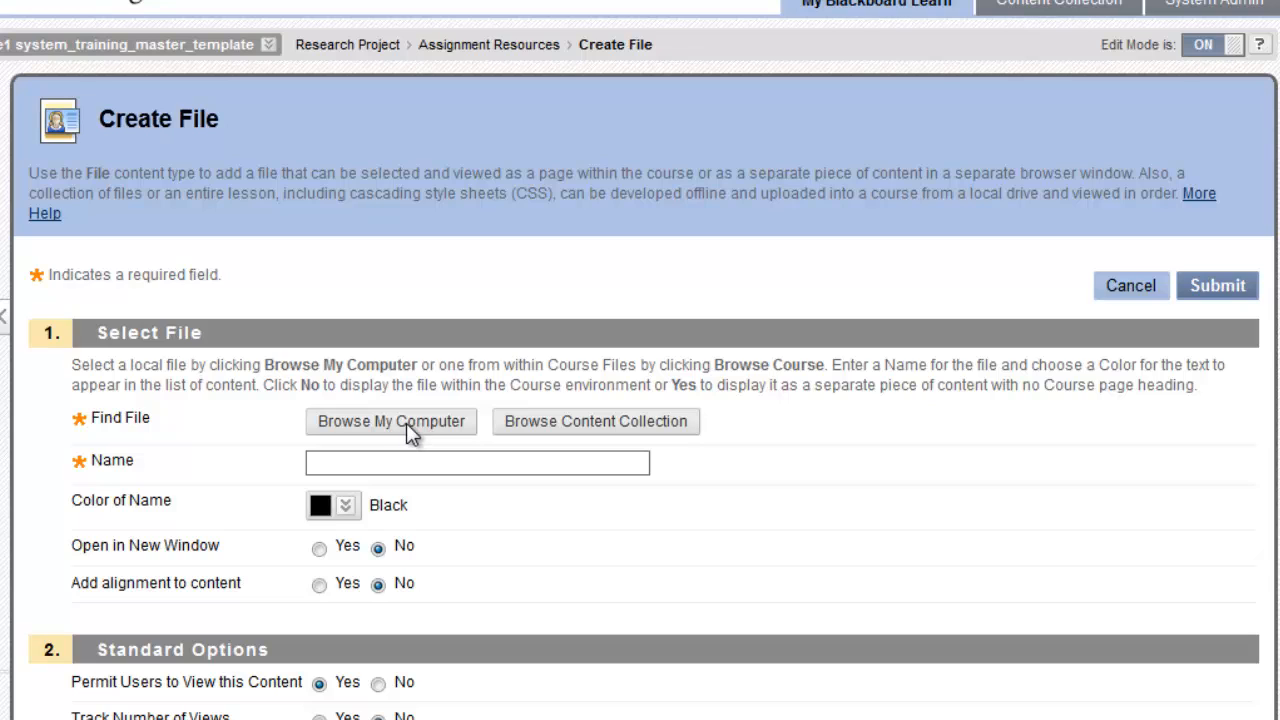
left_click(406, 423)
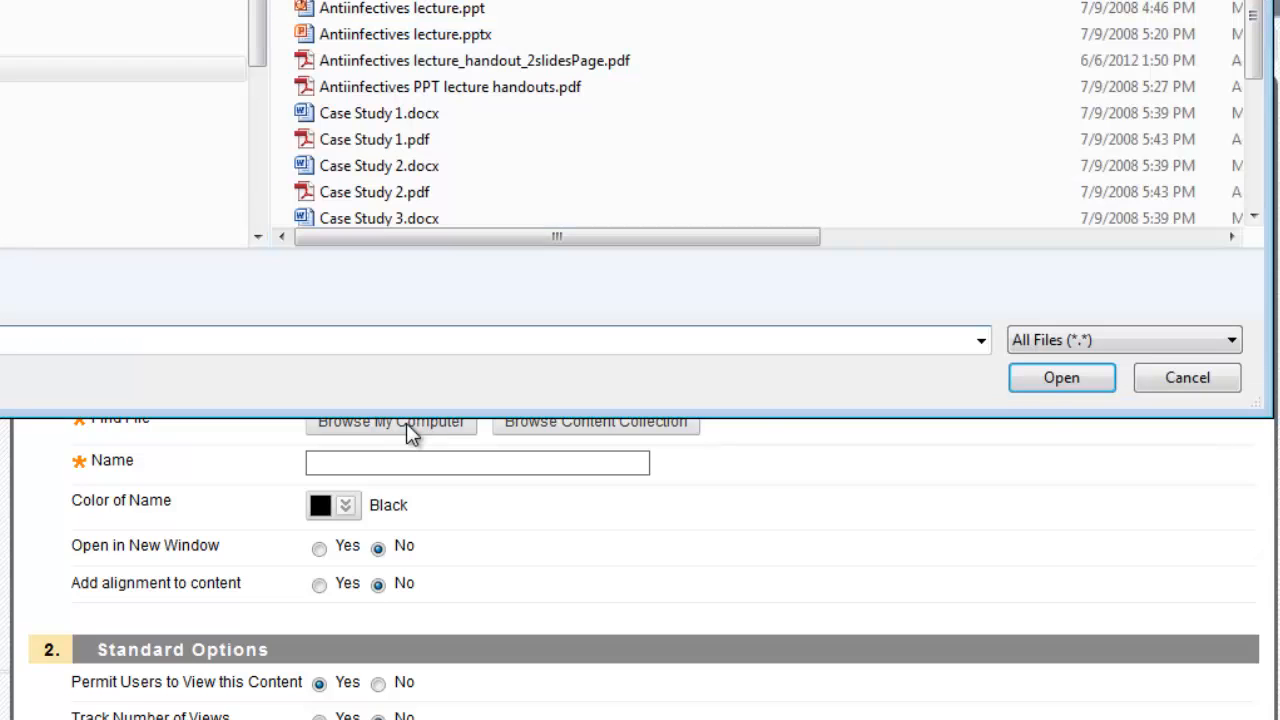
left_click(376, 140)
left_click(1059, 373)
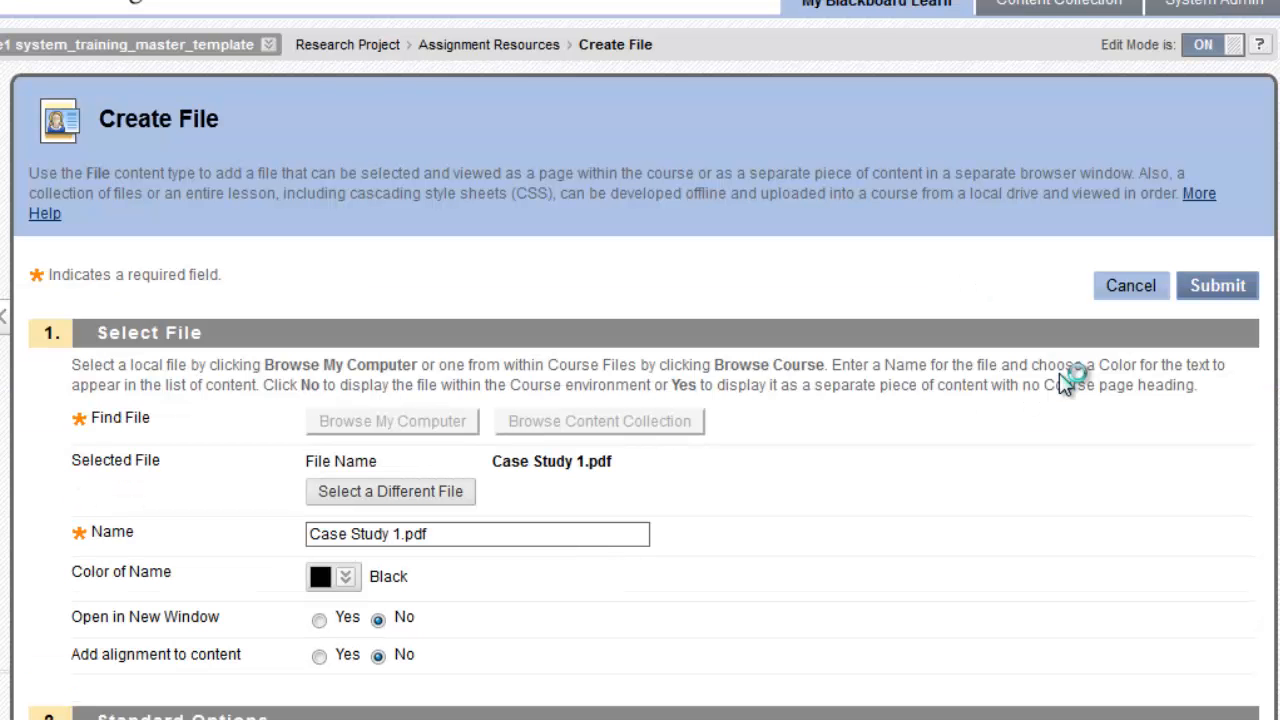
left_click(1218, 285)
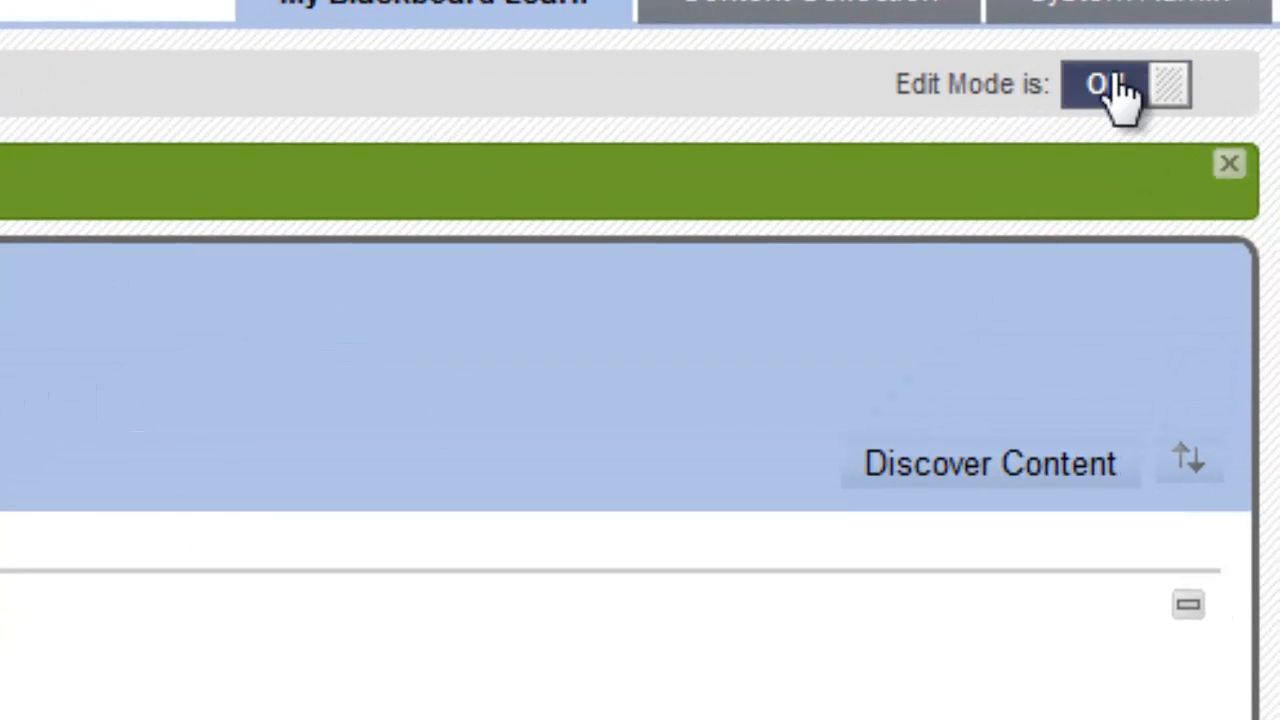
Step: Turn Edit Mode off and view the Research Project area and its Assignment Resources folder
left_click(1116, 84)
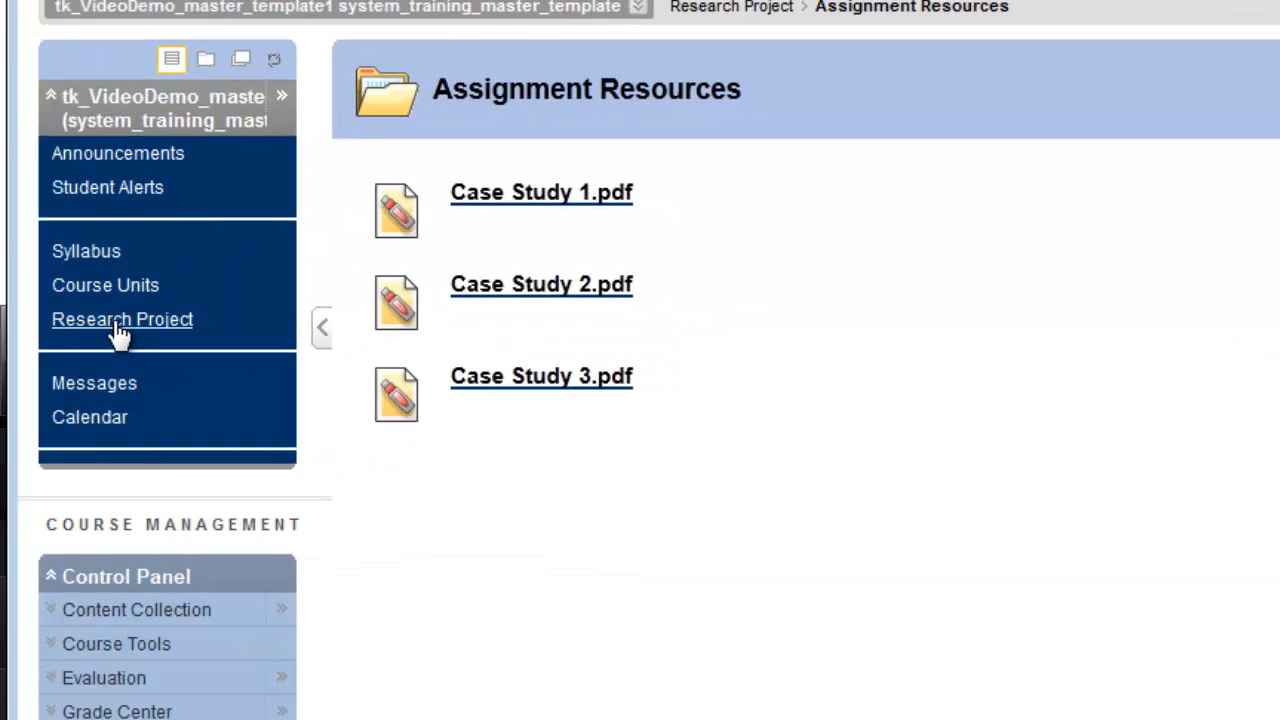
left_click(117, 326)
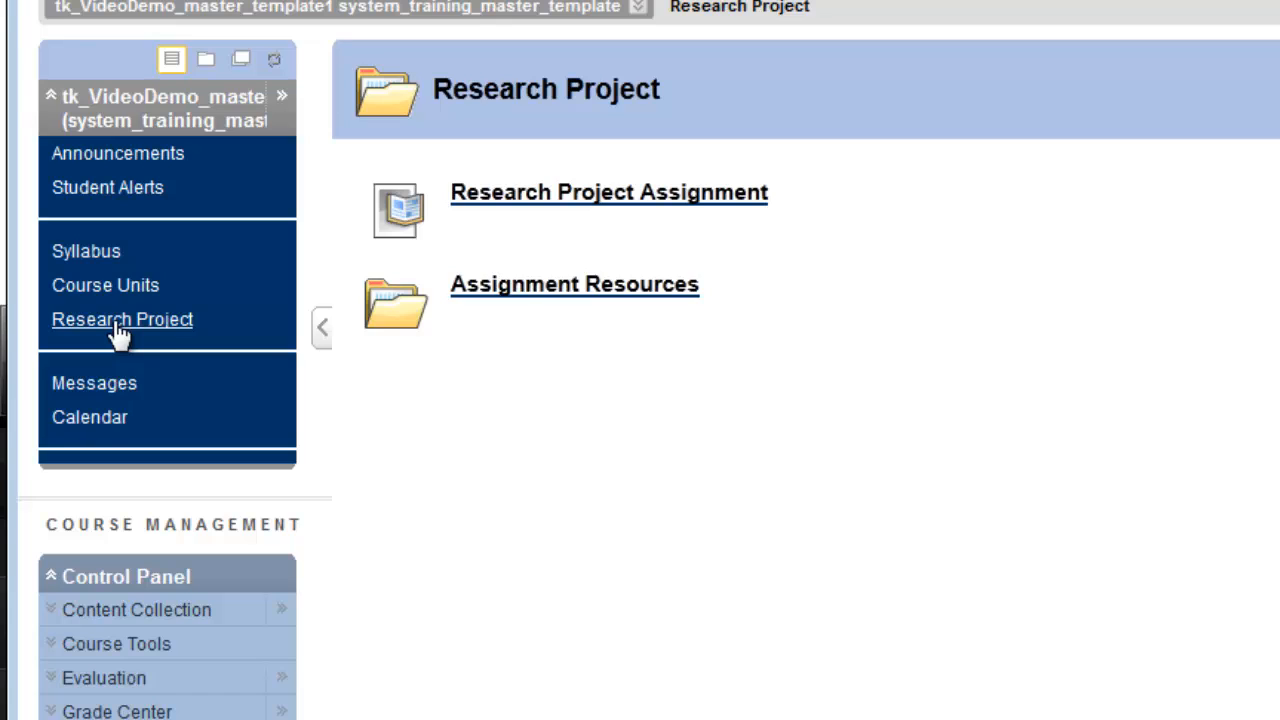
left_click(571, 286)
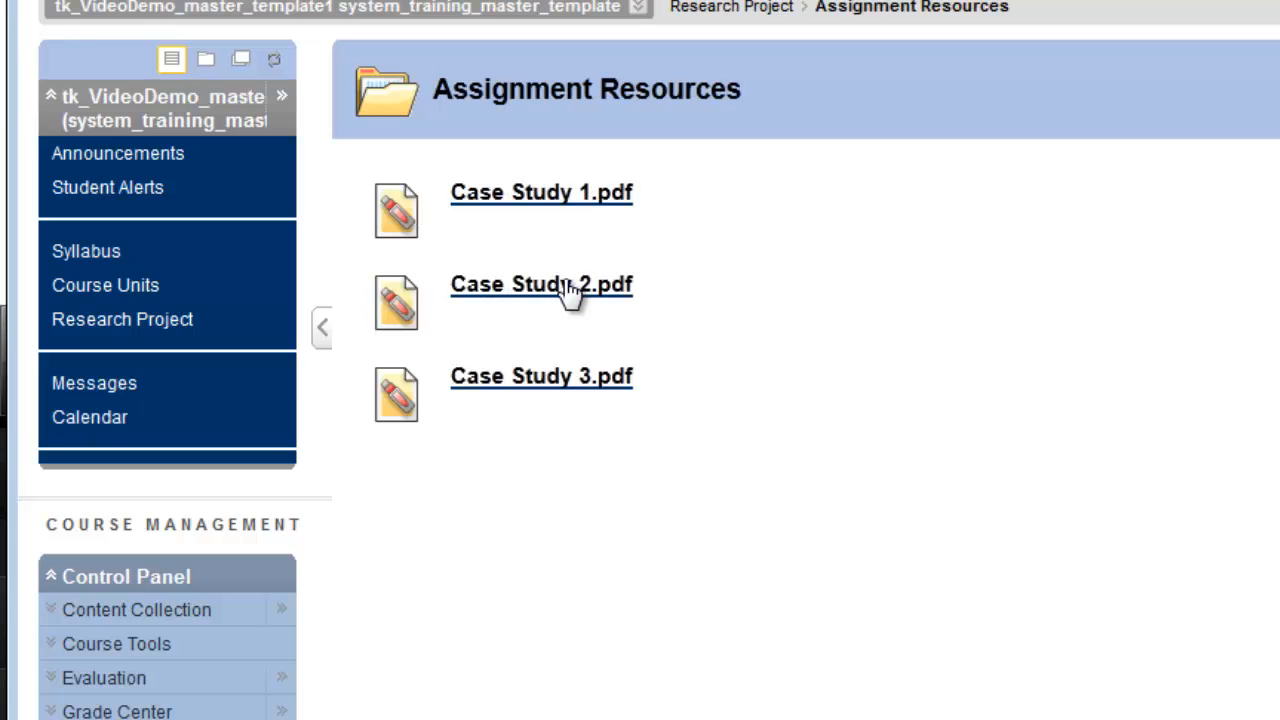